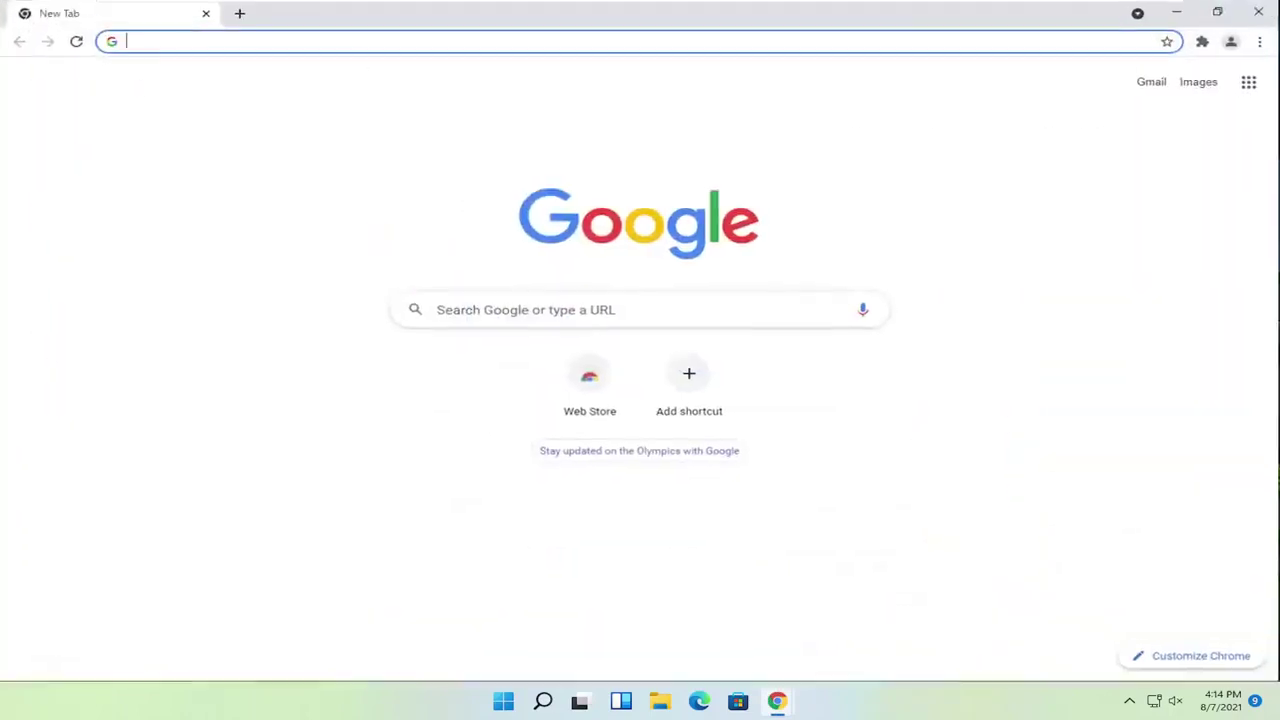
# Search Google for 'canon printer drivers' and open the Canon U.S.A. Drivers & Downloads result.
pyautogui.write('cano')
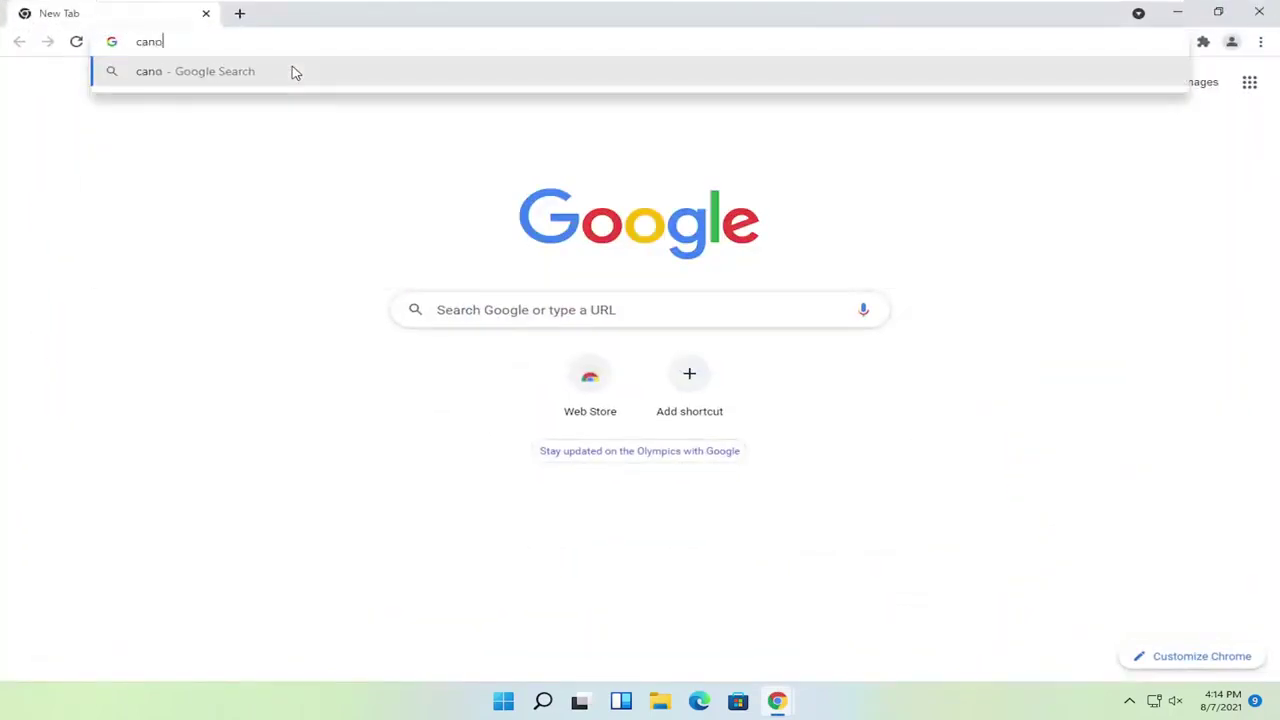
pyautogui.write('n printer drivers')
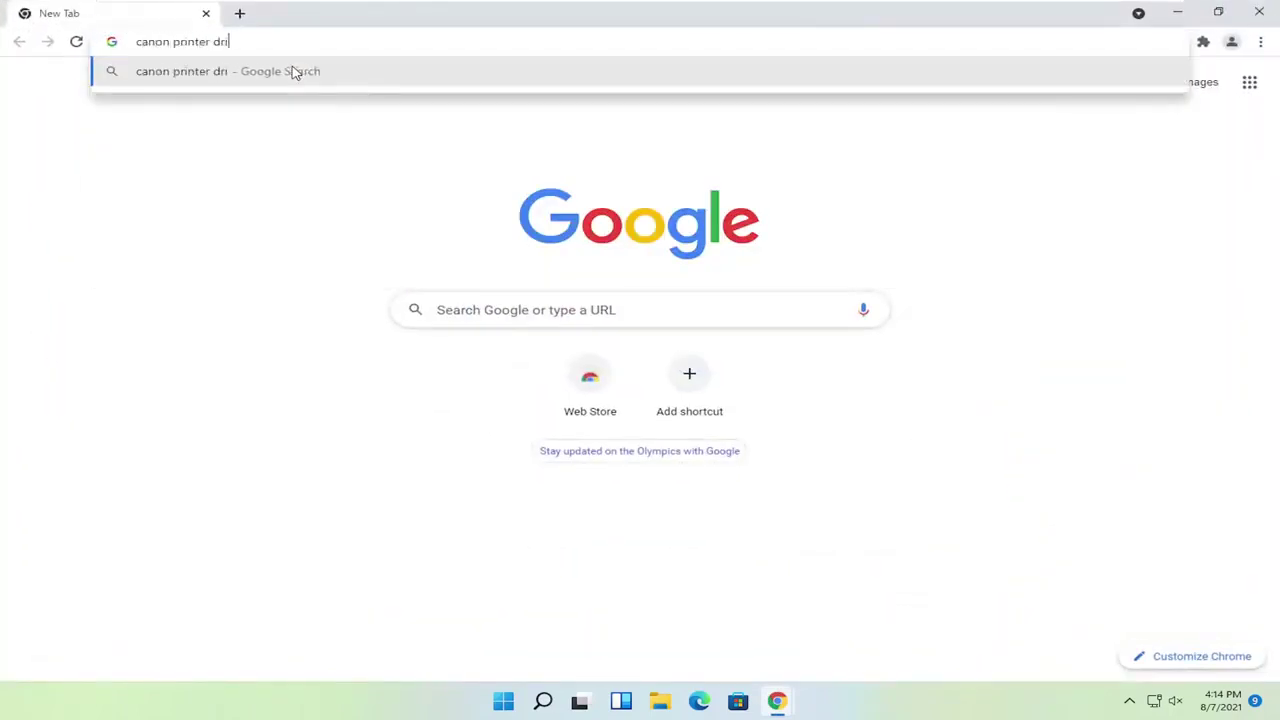
pyautogui.press('Return')
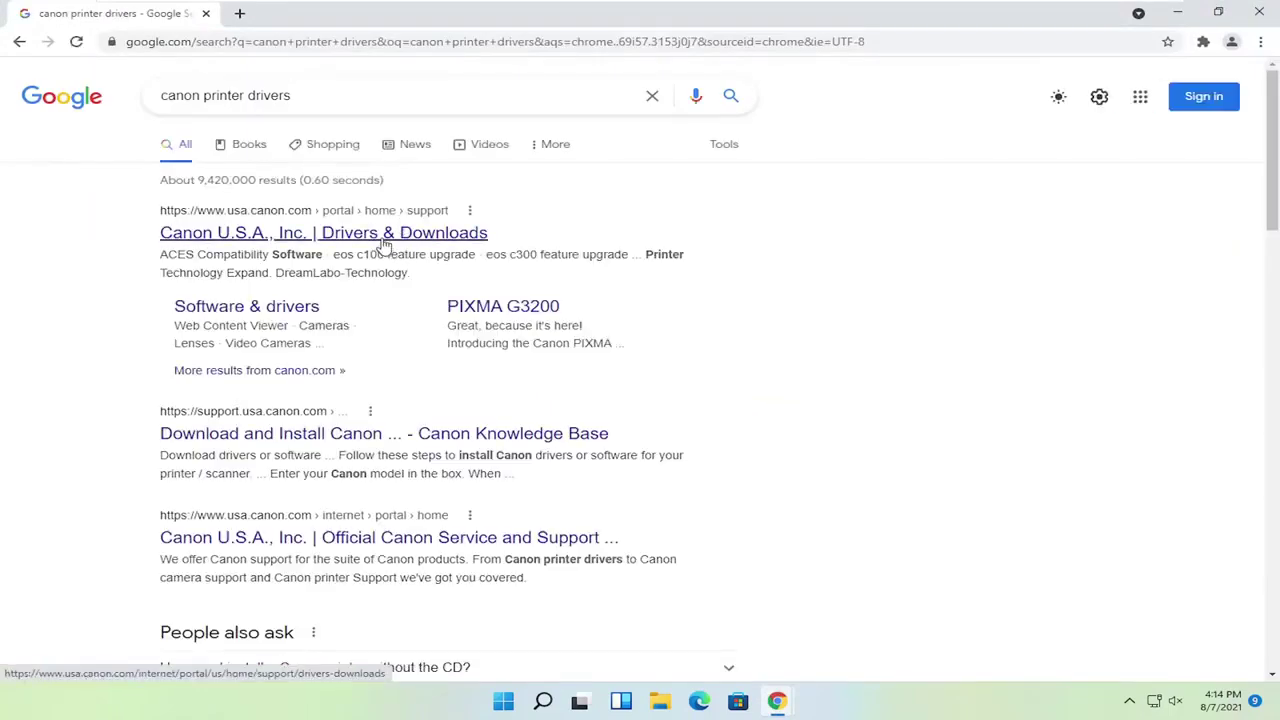
pyautogui.click(437, 238)
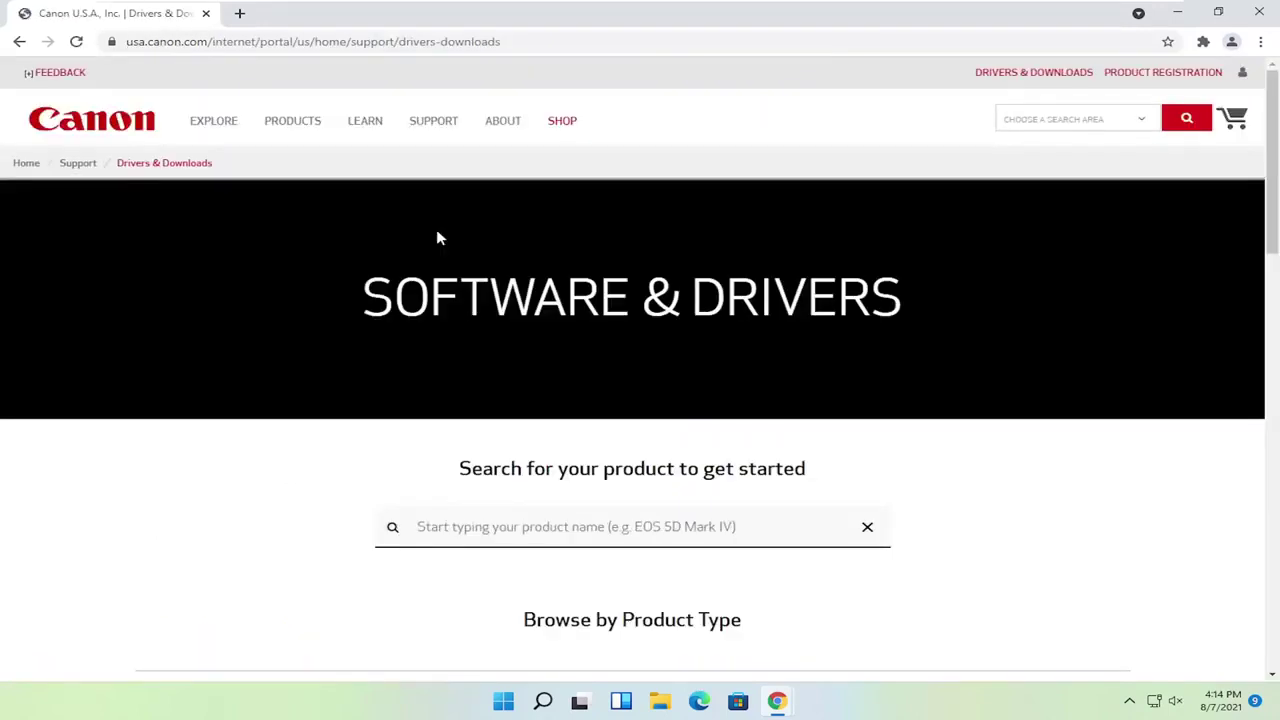
# Browse Printers, then PIXMA, to reach the PIXMA G2200 drivers and downloads page.
pyautogui.scroll(-2, 549, 391)
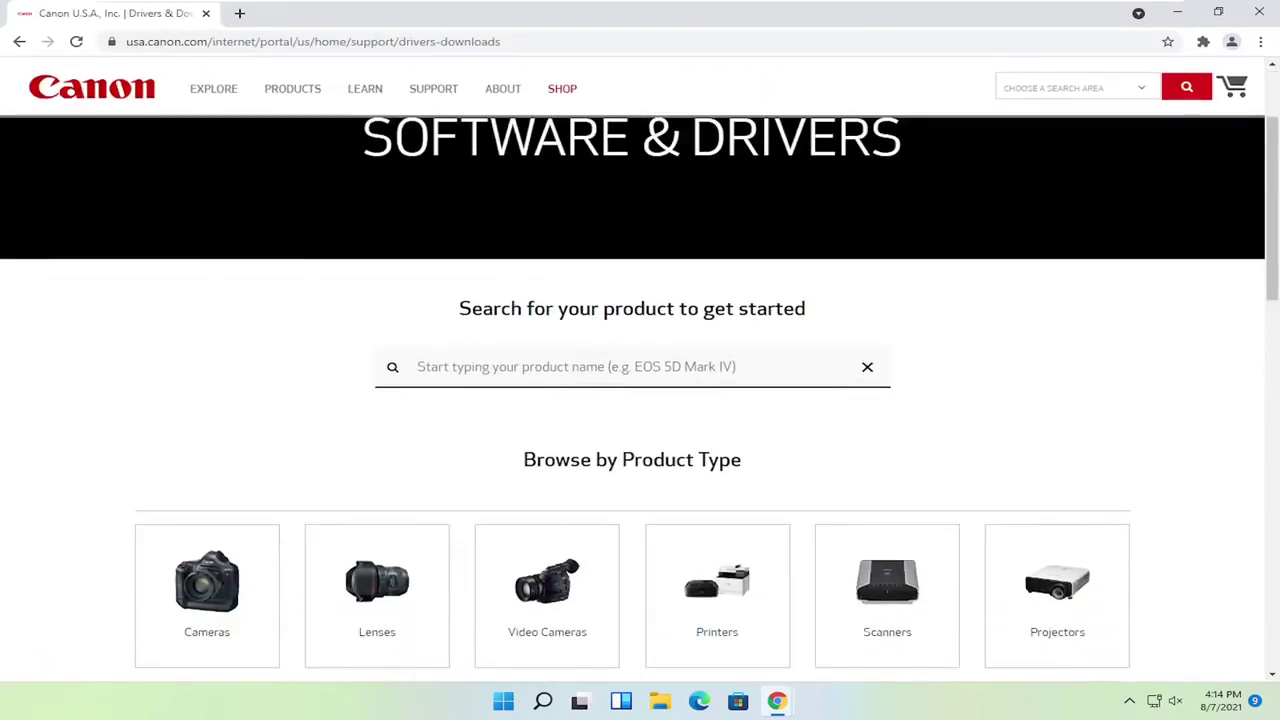
pyautogui.click(500, 366)
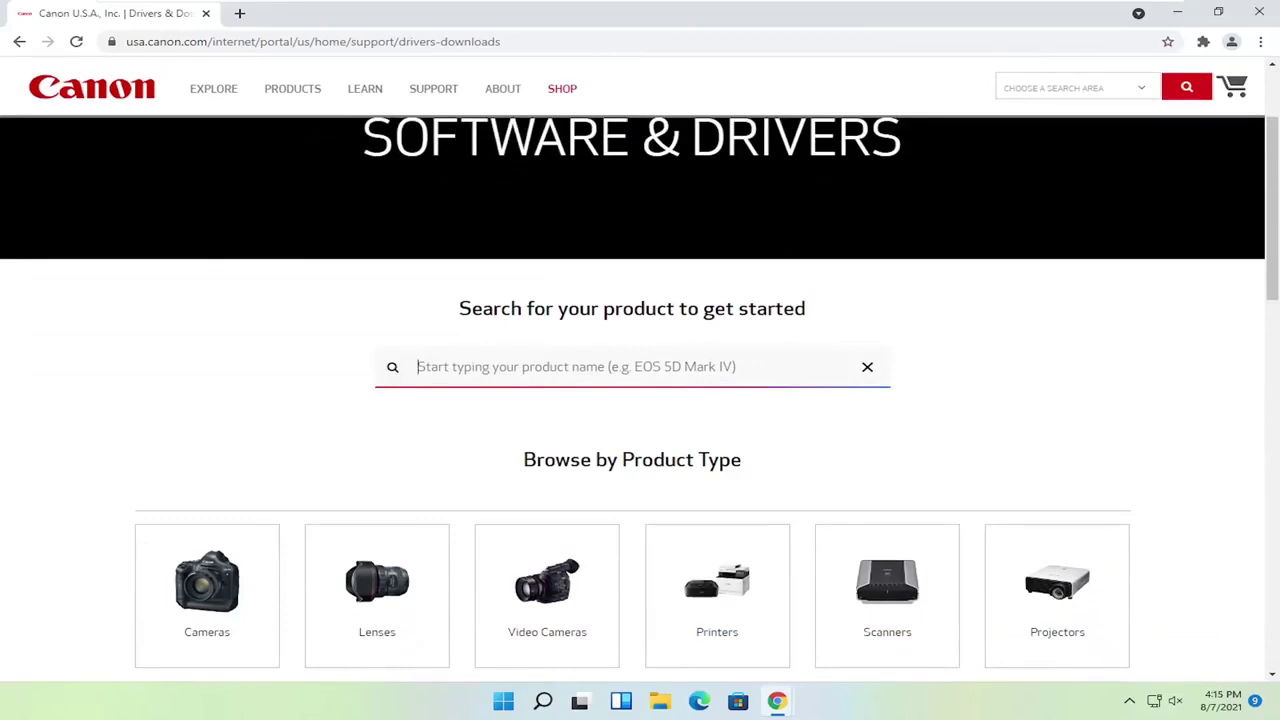
pyautogui.scroll(-1, 640, 400)
pyautogui.scroll(-1, 820, 400)
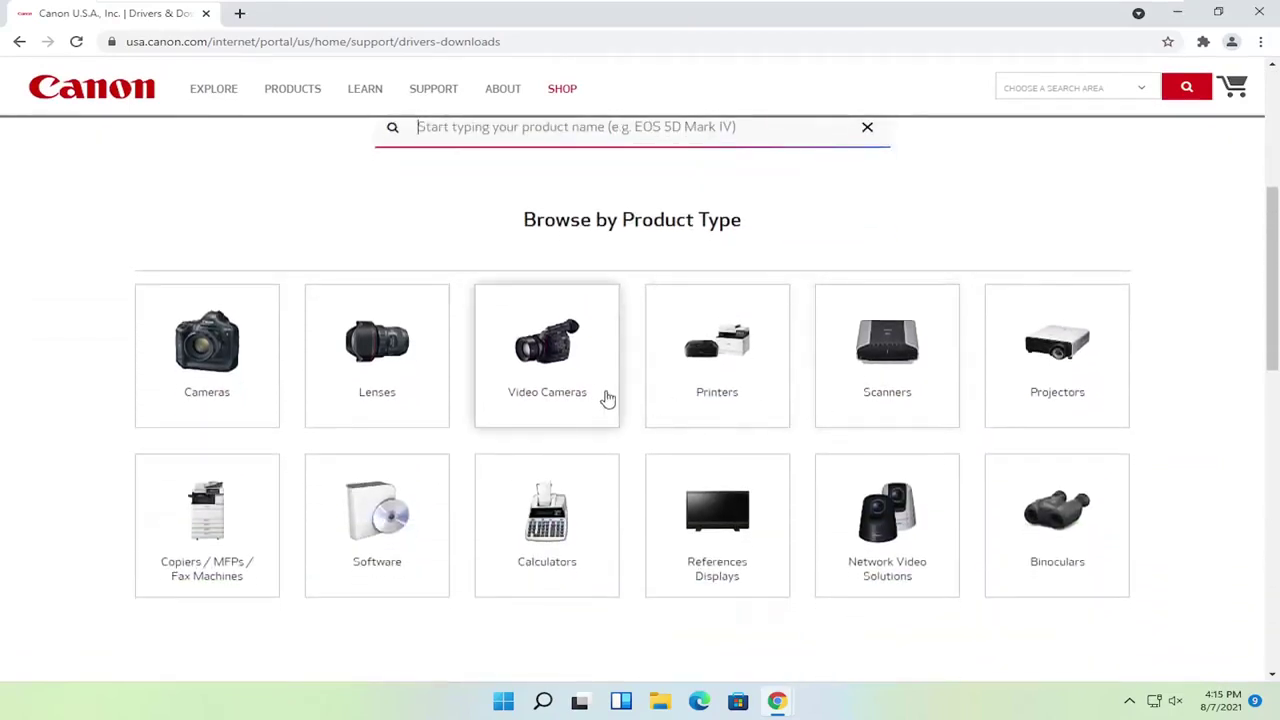
pyautogui.click(713, 392)
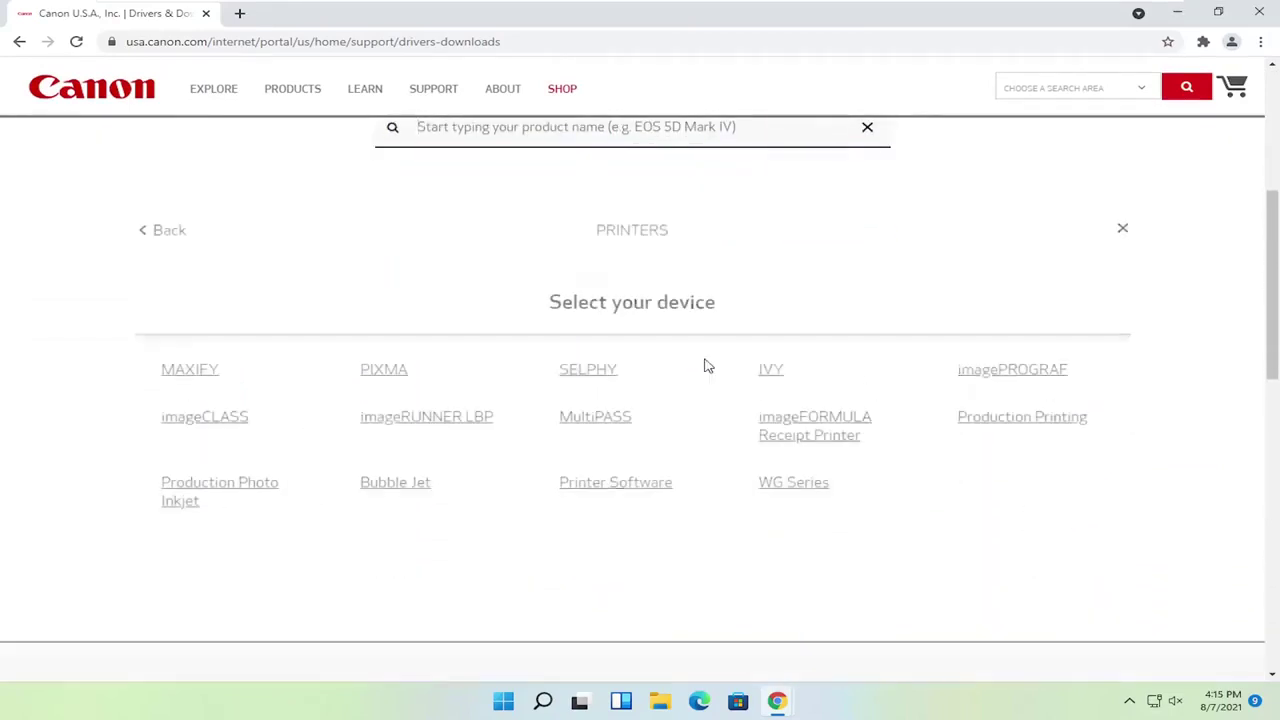
pyautogui.click(371, 376)
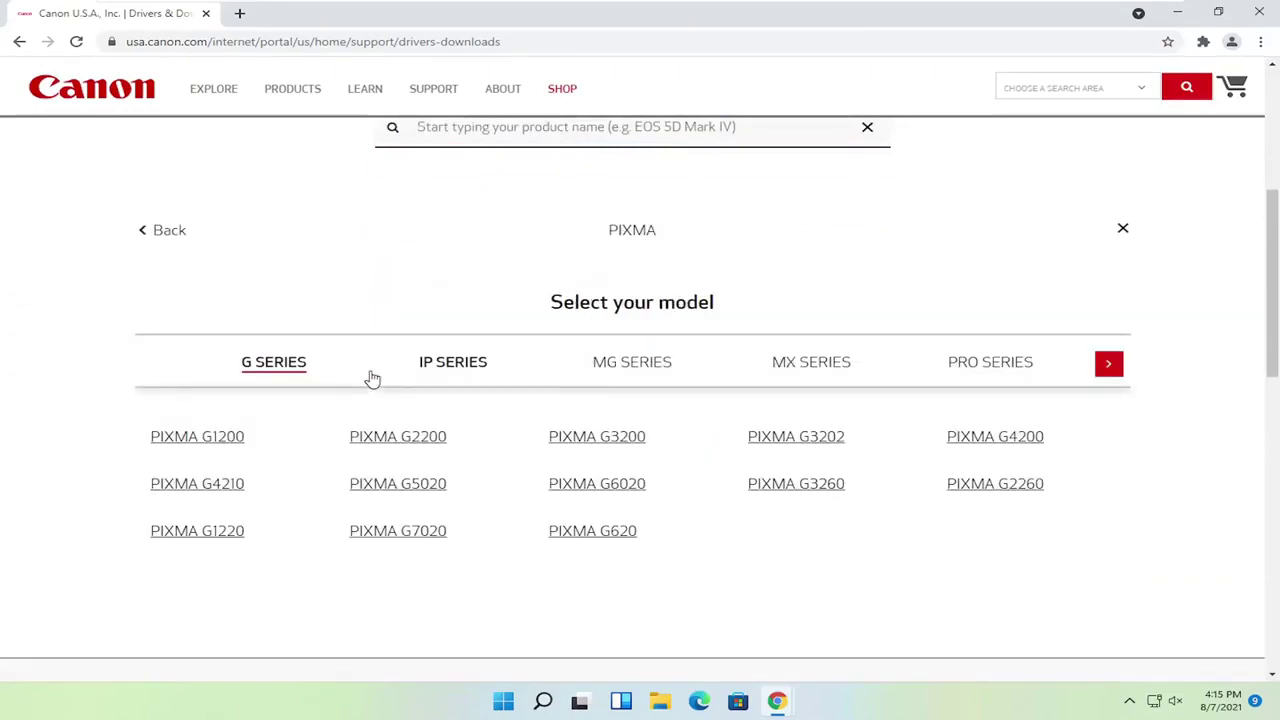
pyautogui.click(392, 440)
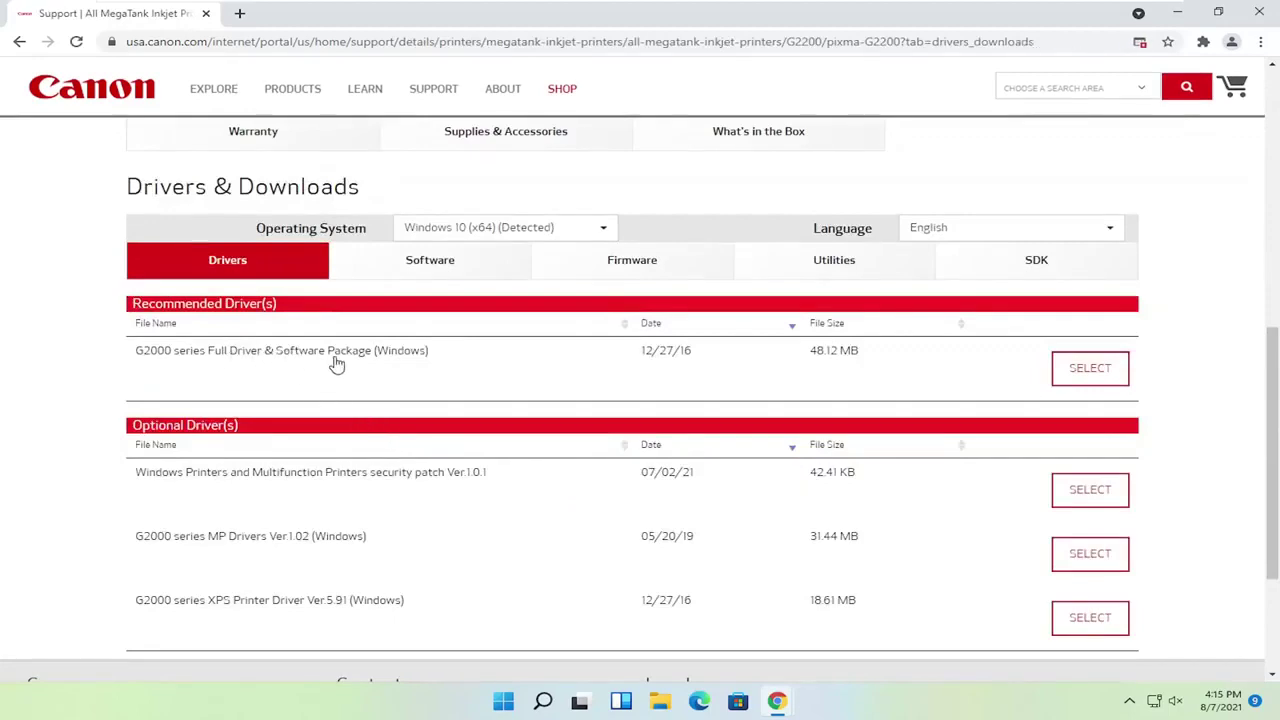
# Download the G2000 series Full Driver & Software Package and launch the downloaded installer.
pyautogui.scroll(-2, 337, 366)
pyautogui.scroll(2, 480, 404)
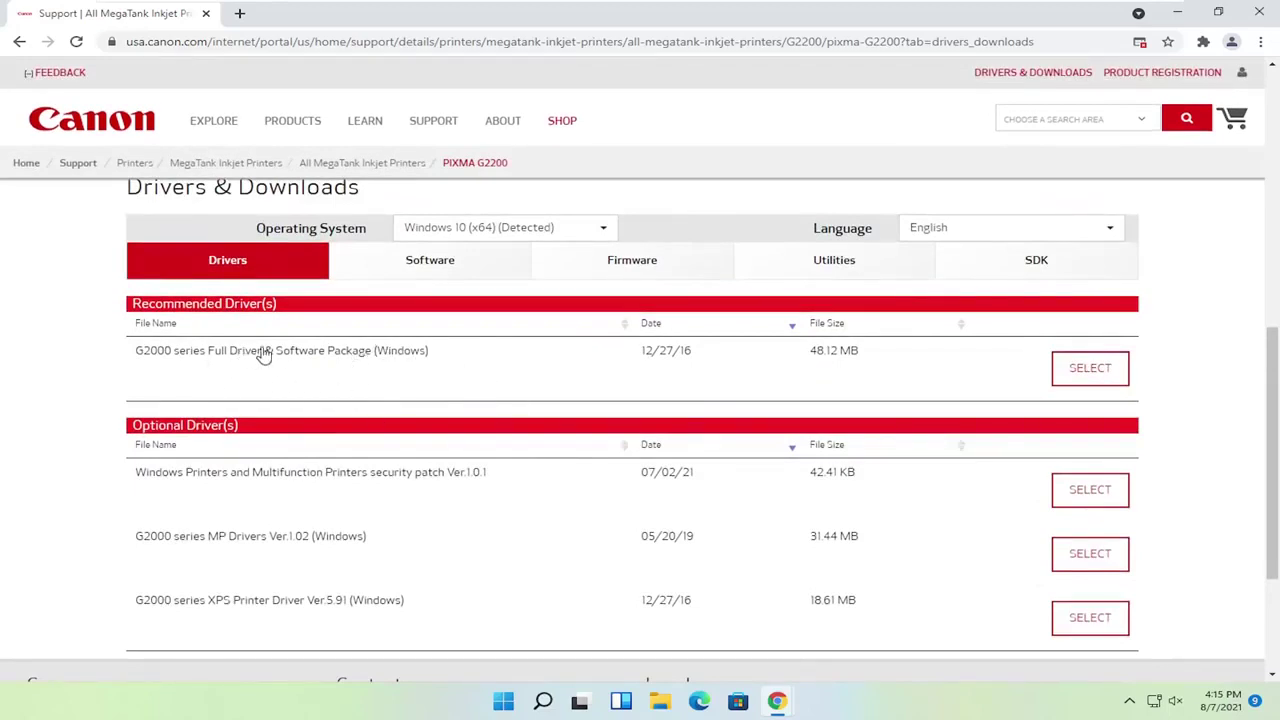
pyautogui.click(1090, 370)
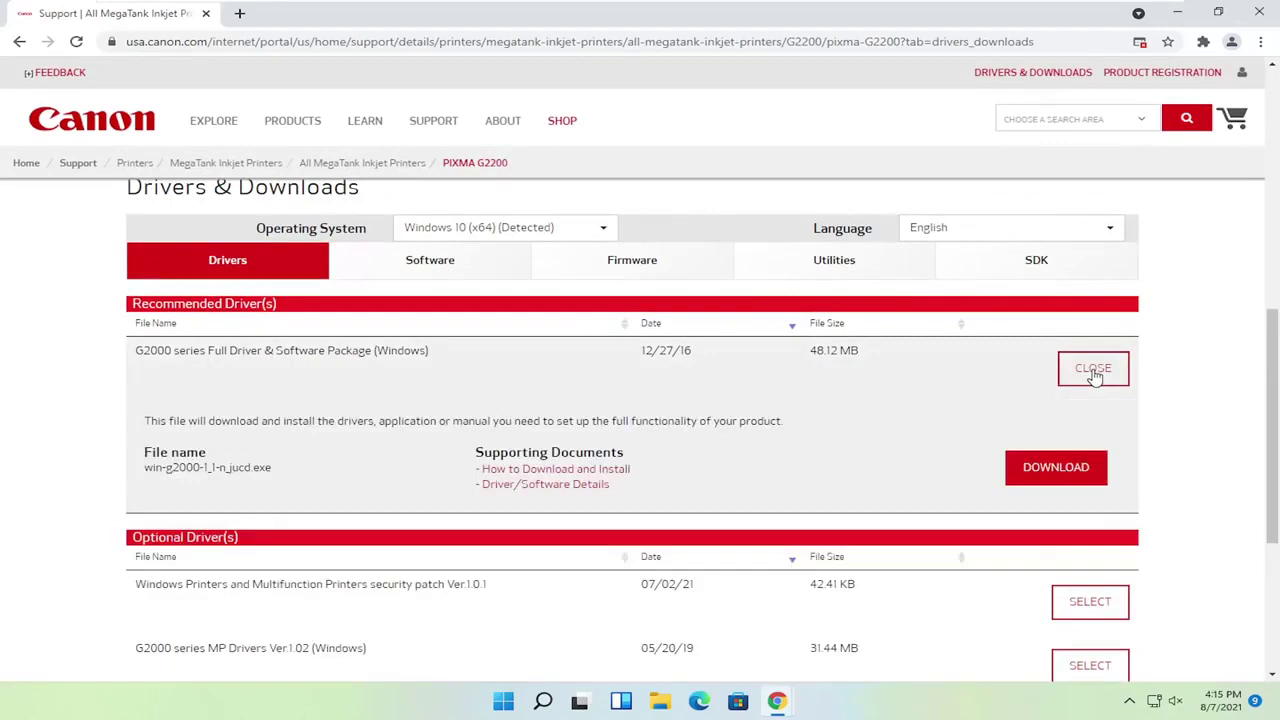
pyautogui.click(1056, 470)
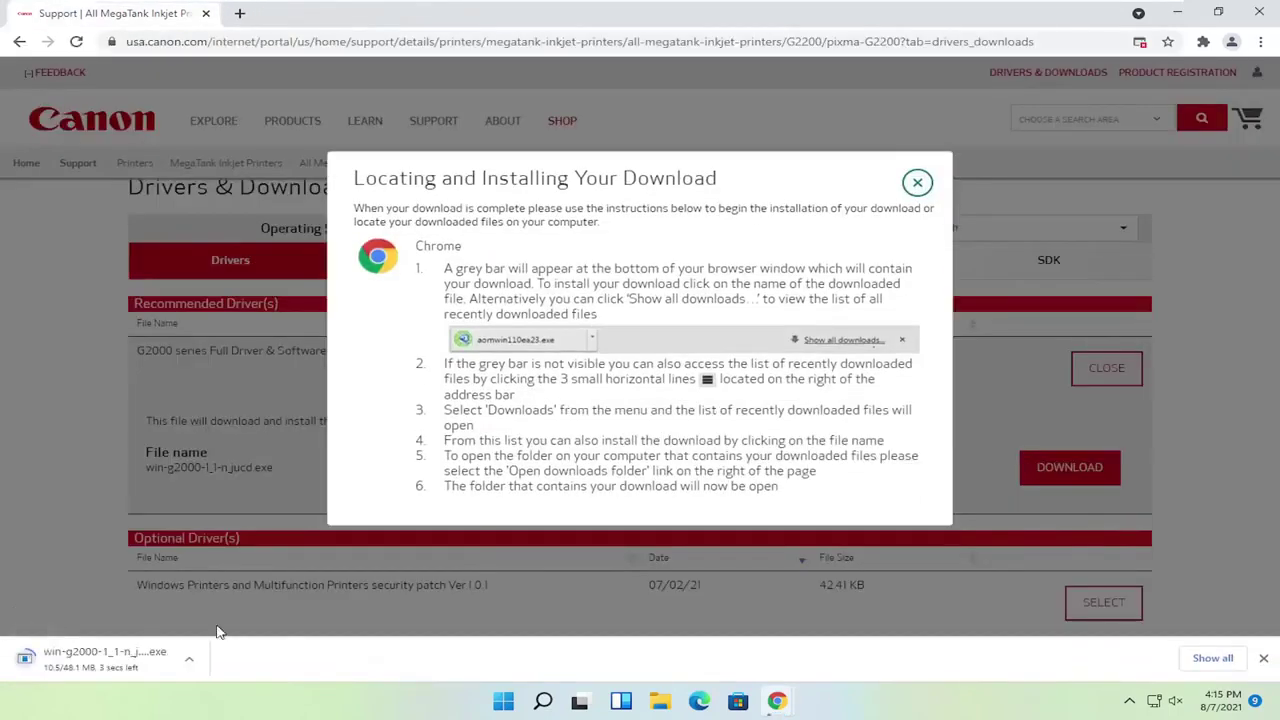
pyautogui.click(82, 662)
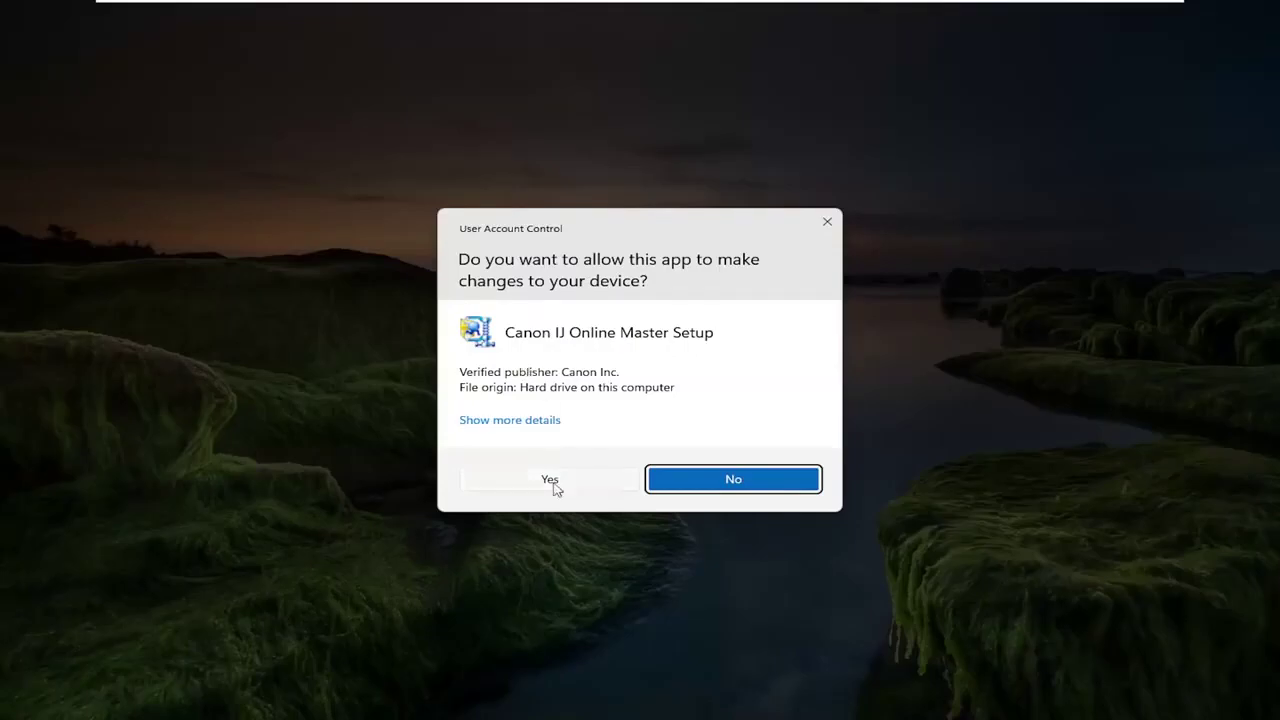
# Allow the Canon installer to make changes, then close the setup program's windows from the taskbar.
pyautogui.click(553, 482)
pyautogui.click(1177, 12)
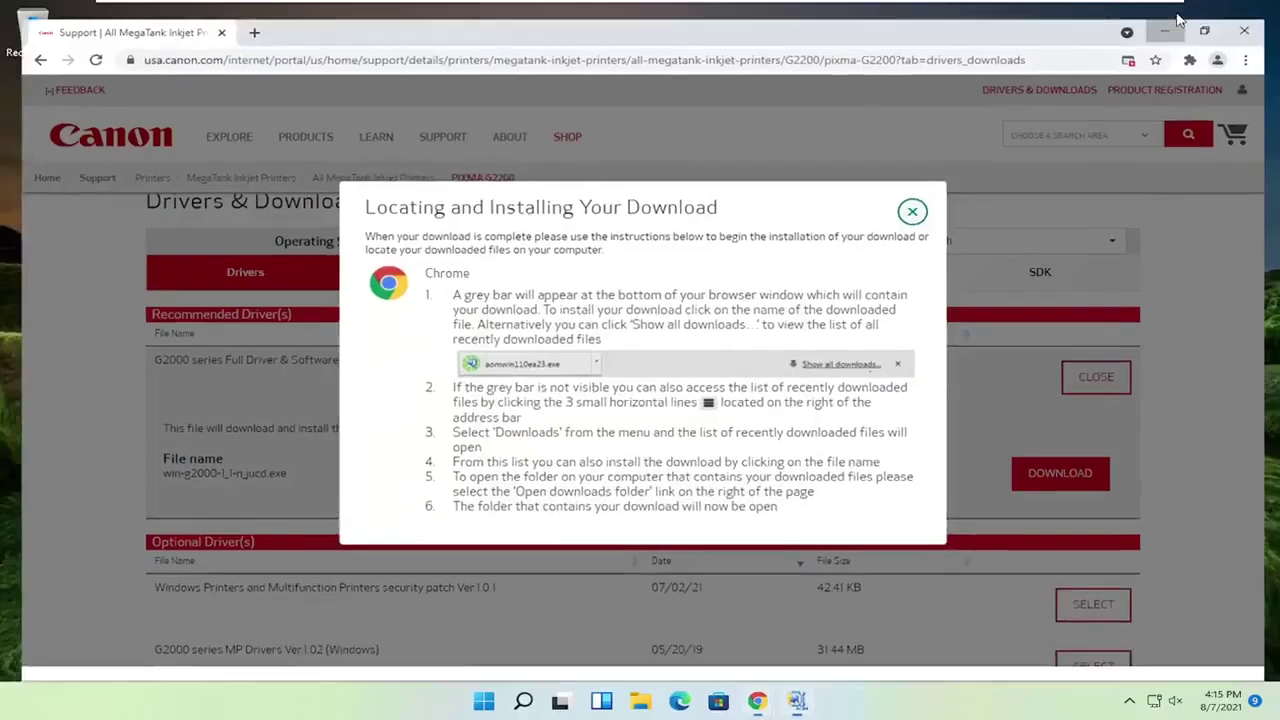
pyautogui.rightClick(792, 699)
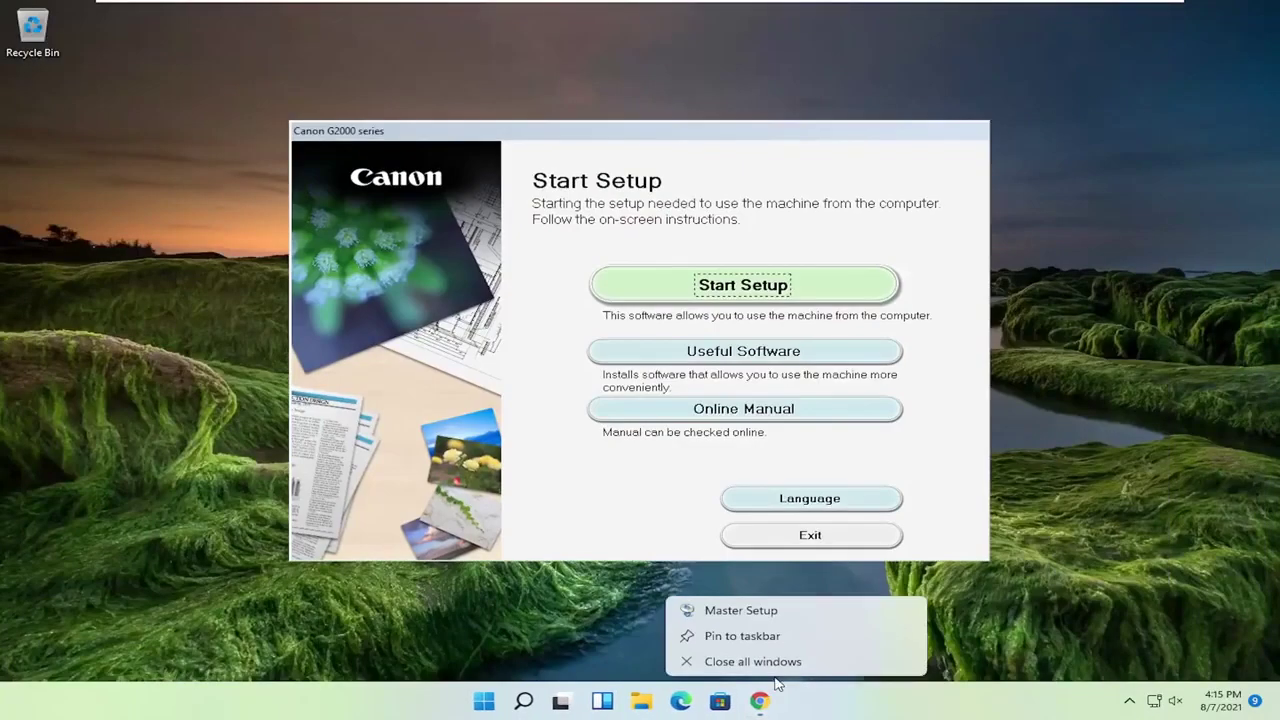
pyautogui.click(765, 667)
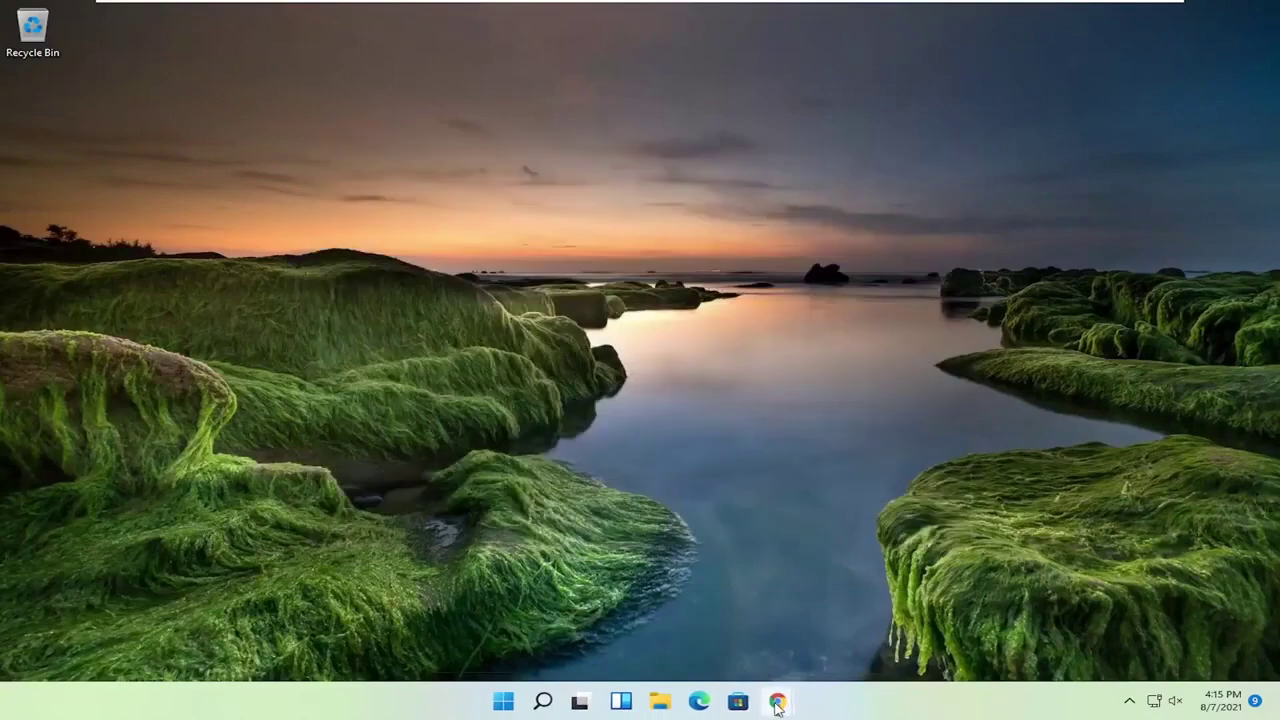
# Relaunch the G2000 installer from Chrome's Downloads page and allow it to make changes.
pyautogui.moveTo(777, 705)
pyautogui.click(1063, 615)
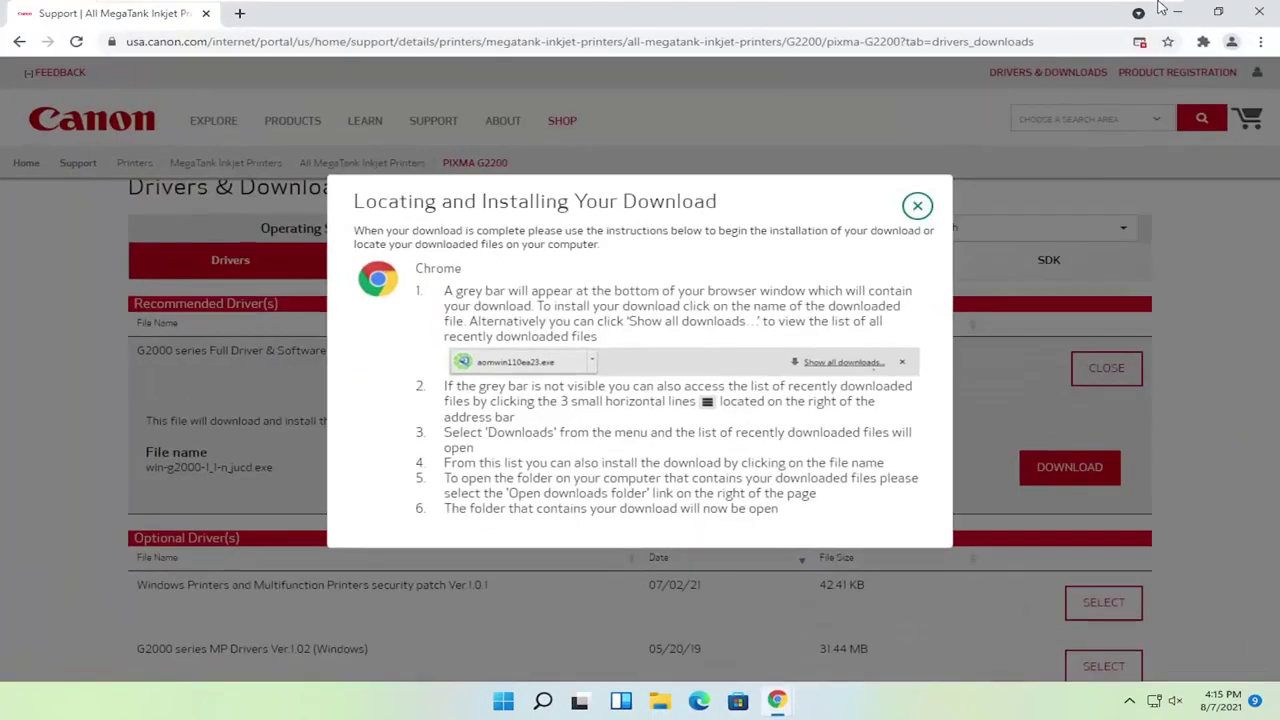
pyautogui.click(1261, 41)
pyautogui.click(1097, 148)
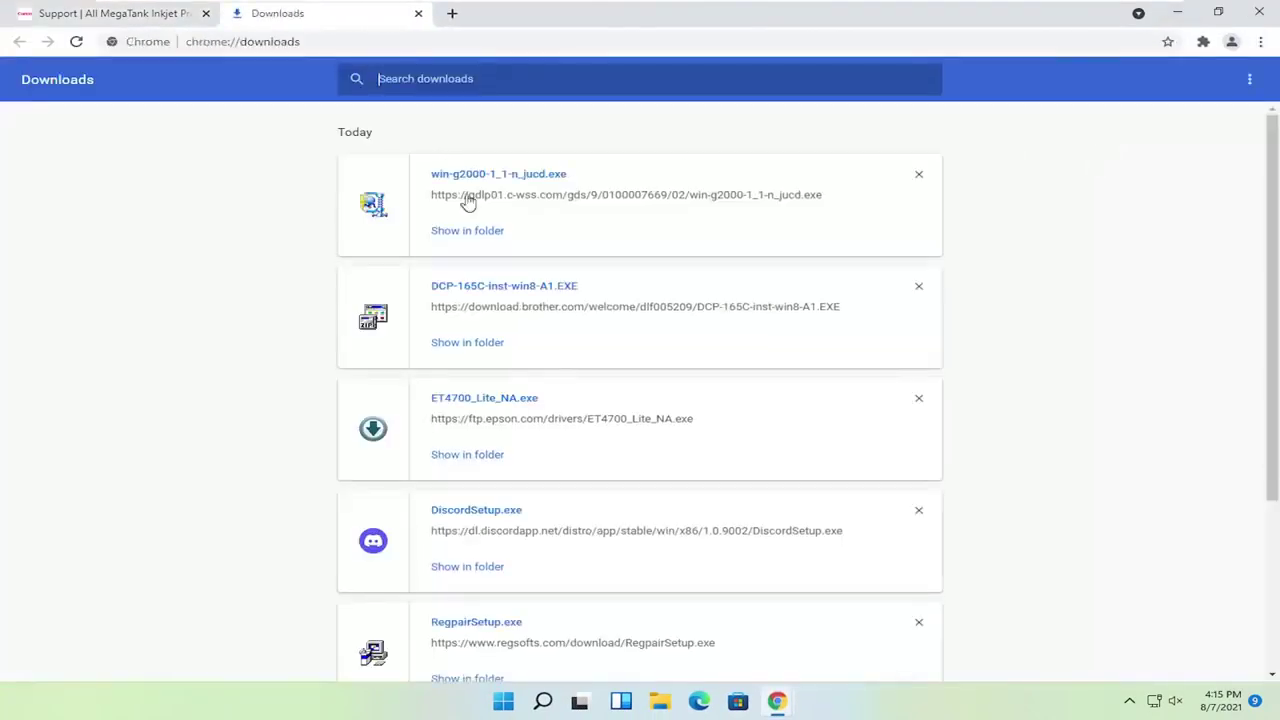
pyautogui.click(484, 176)
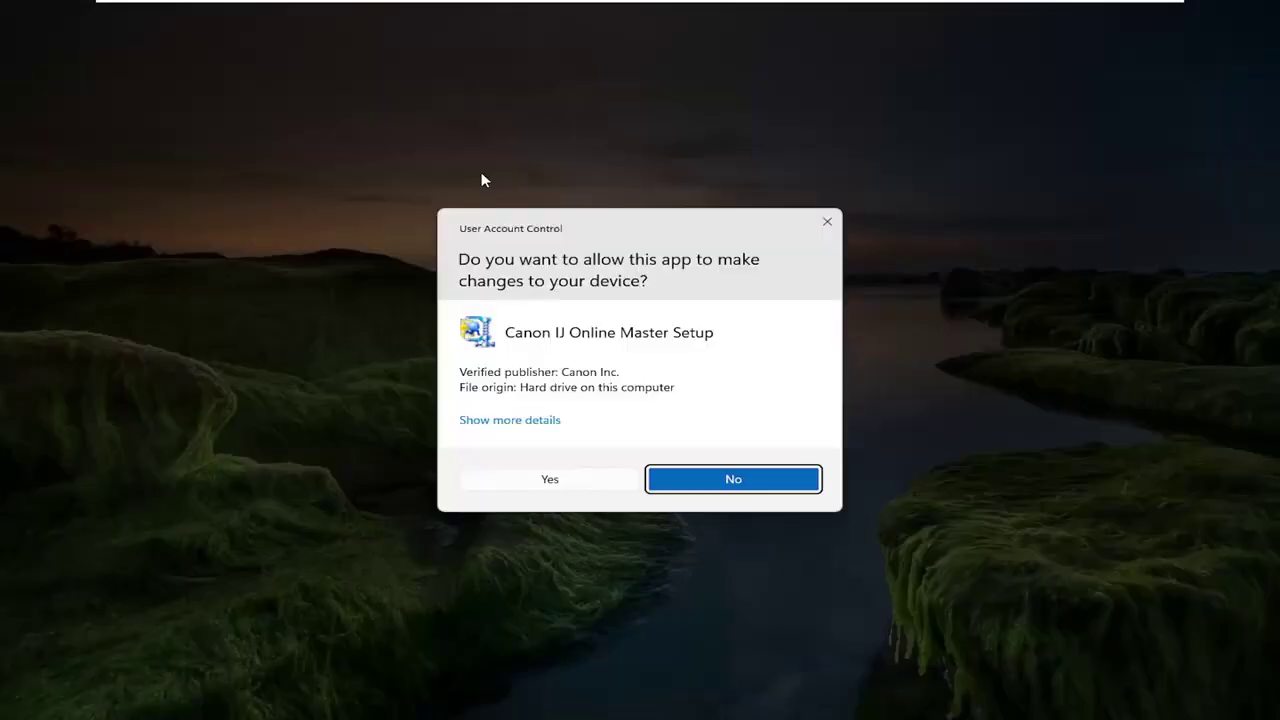
pyautogui.click(546, 480)
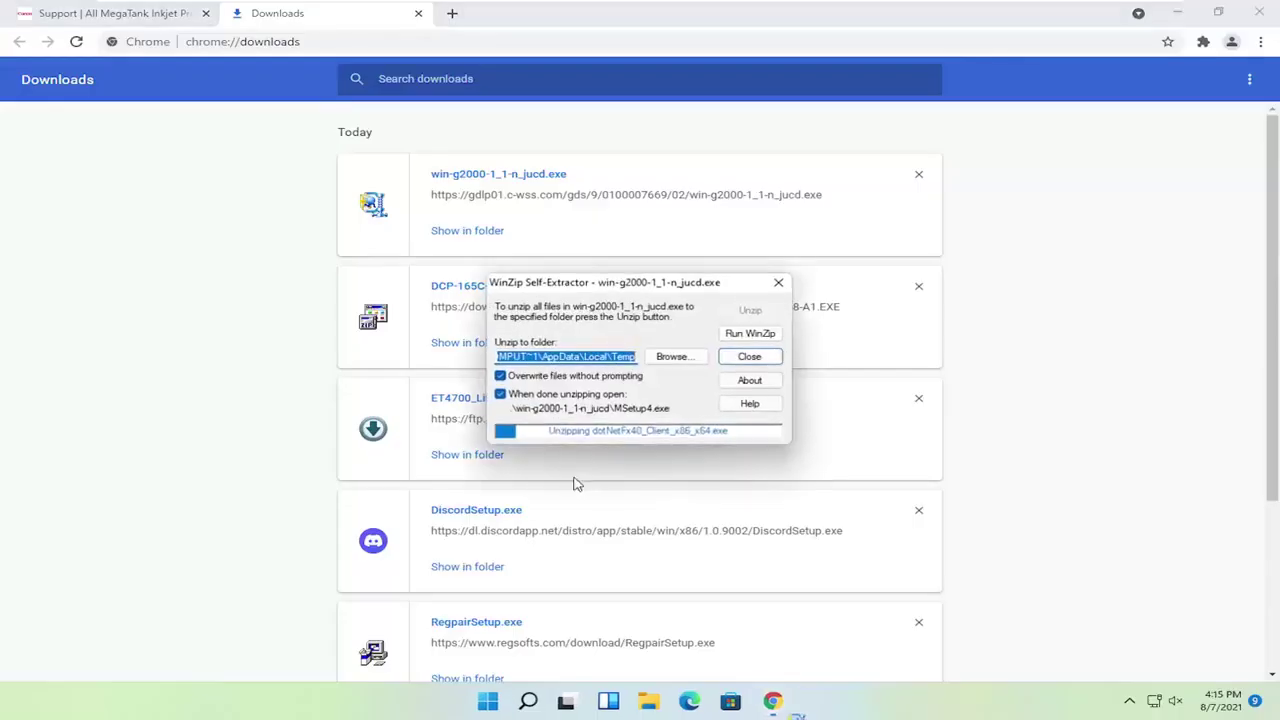
# Close all Chrome windows, leaving only the Canon G2000 series setup running.
pyautogui.click(1255, 12)
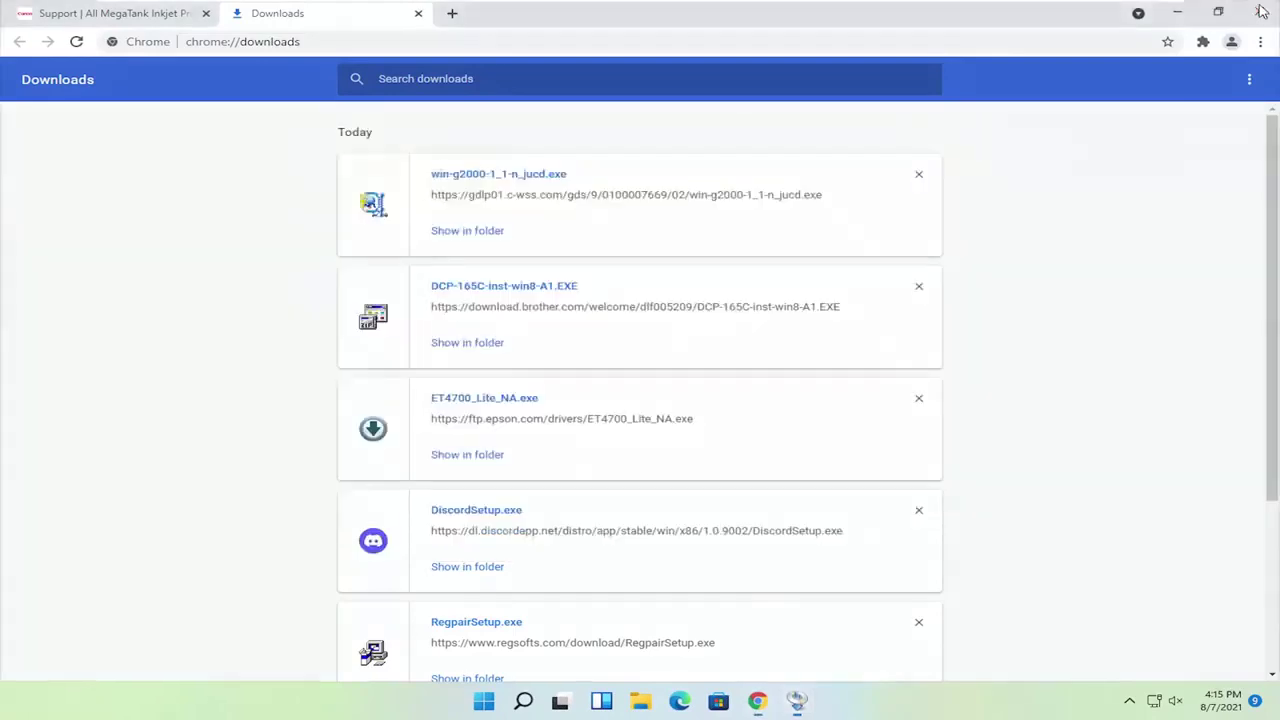
pyautogui.rightClick(757, 700)
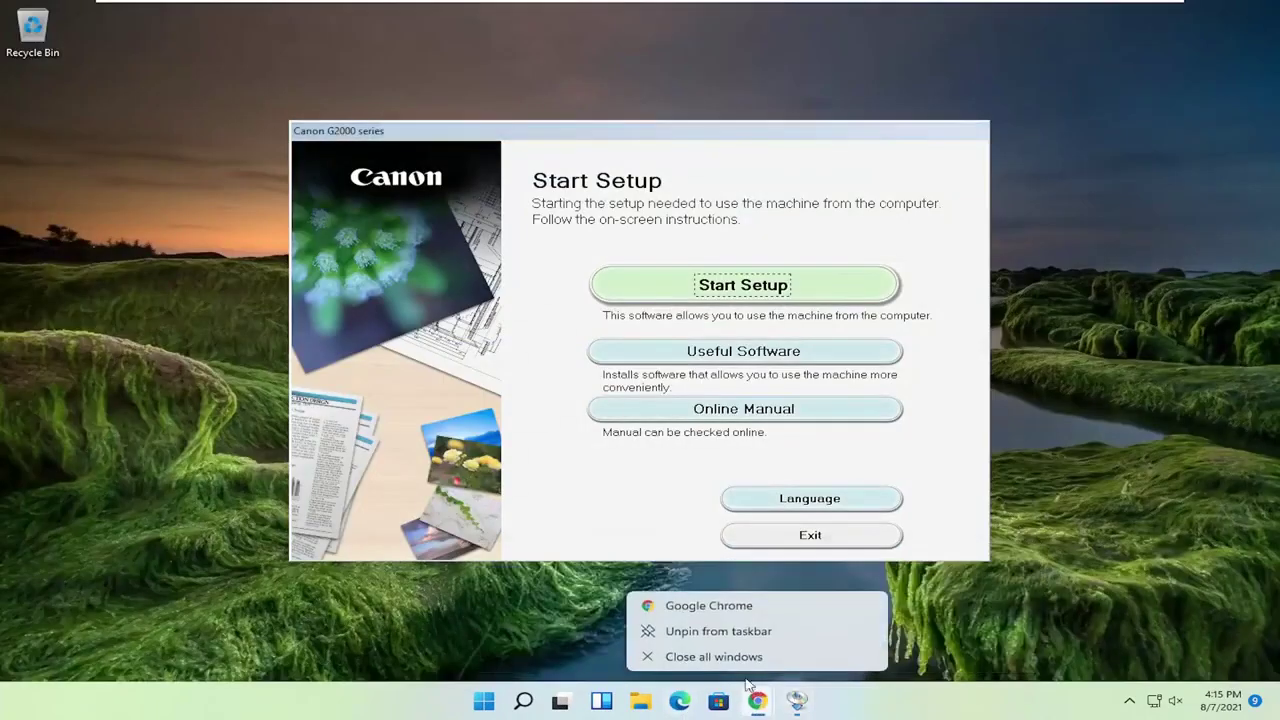
pyautogui.click(720, 657)
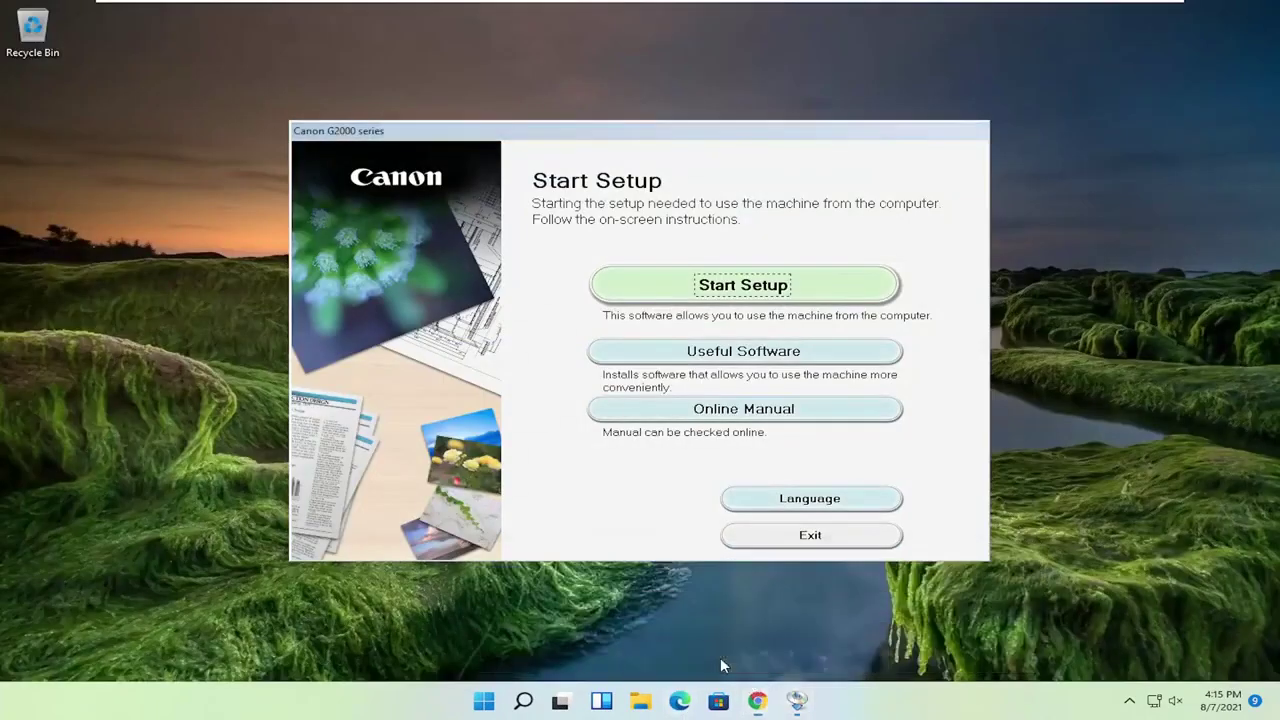
# Start the G2000 series setup and wait for the Select Country or Region page.
pyautogui.click(722, 287)
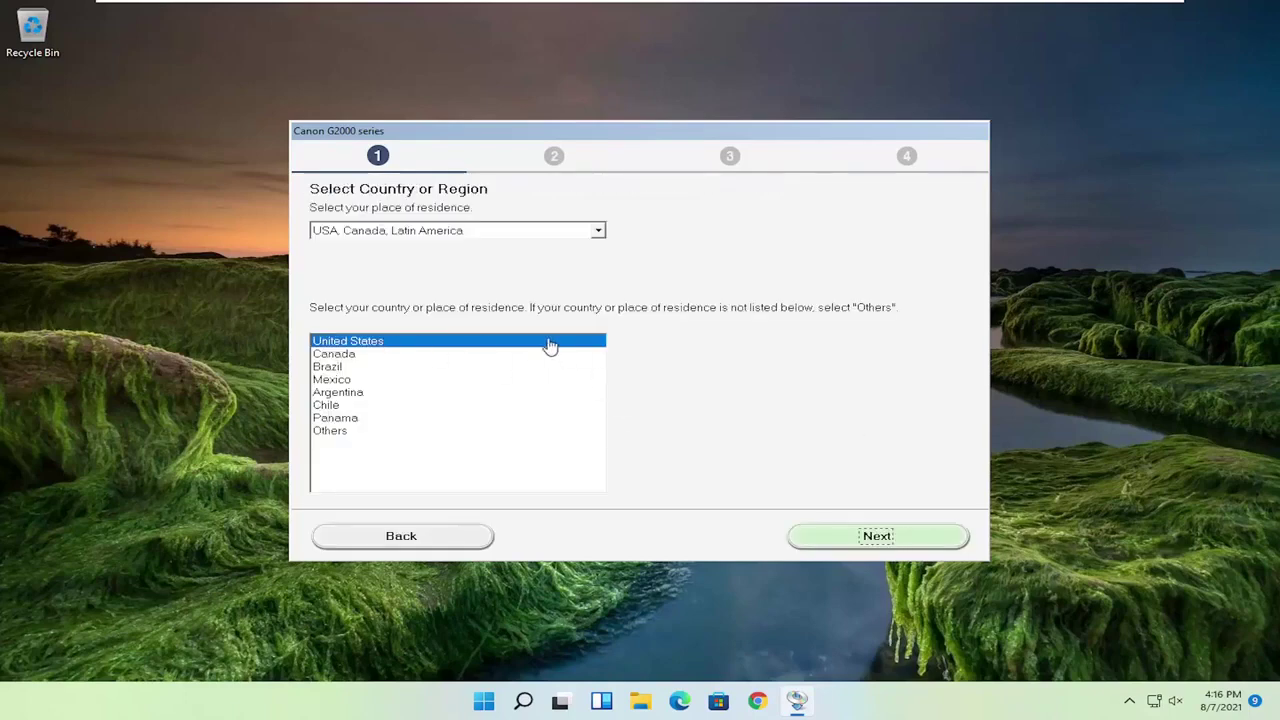
# Confirm the United States region, accept the licence, answer the Extended Survey prompt and begin installing.
pyautogui.click(882, 536)
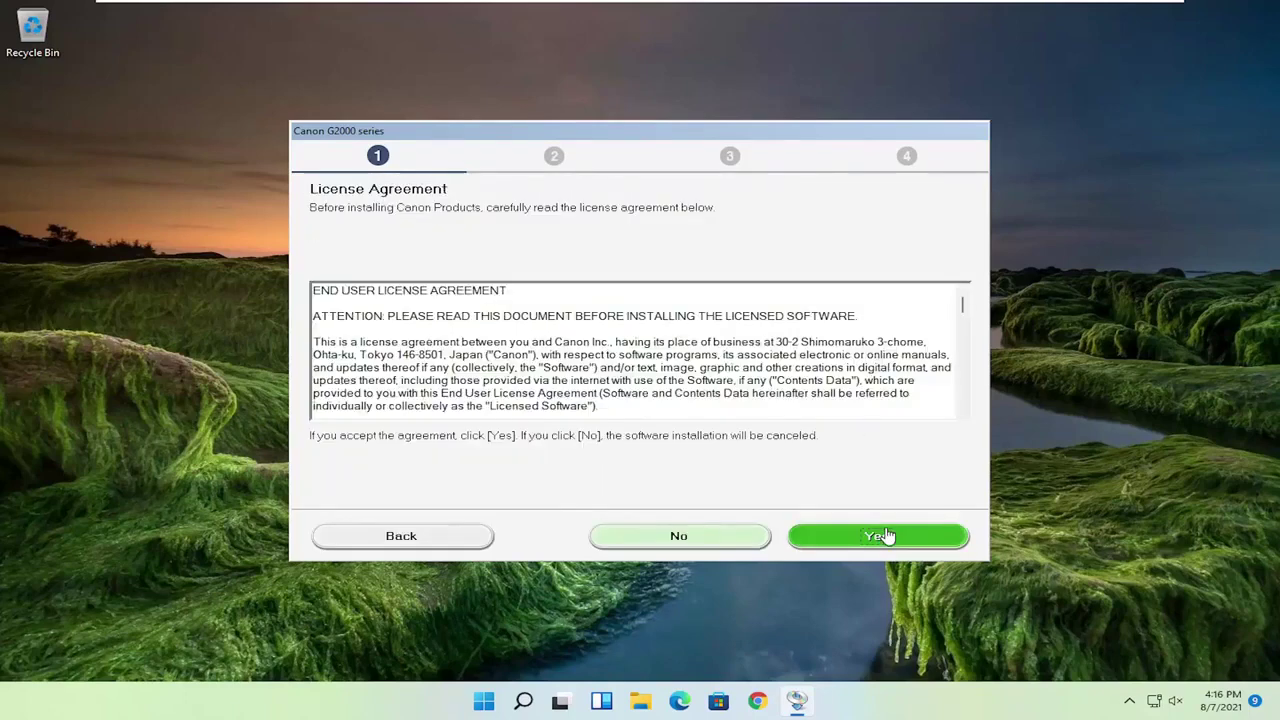
pyautogui.click(883, 536)
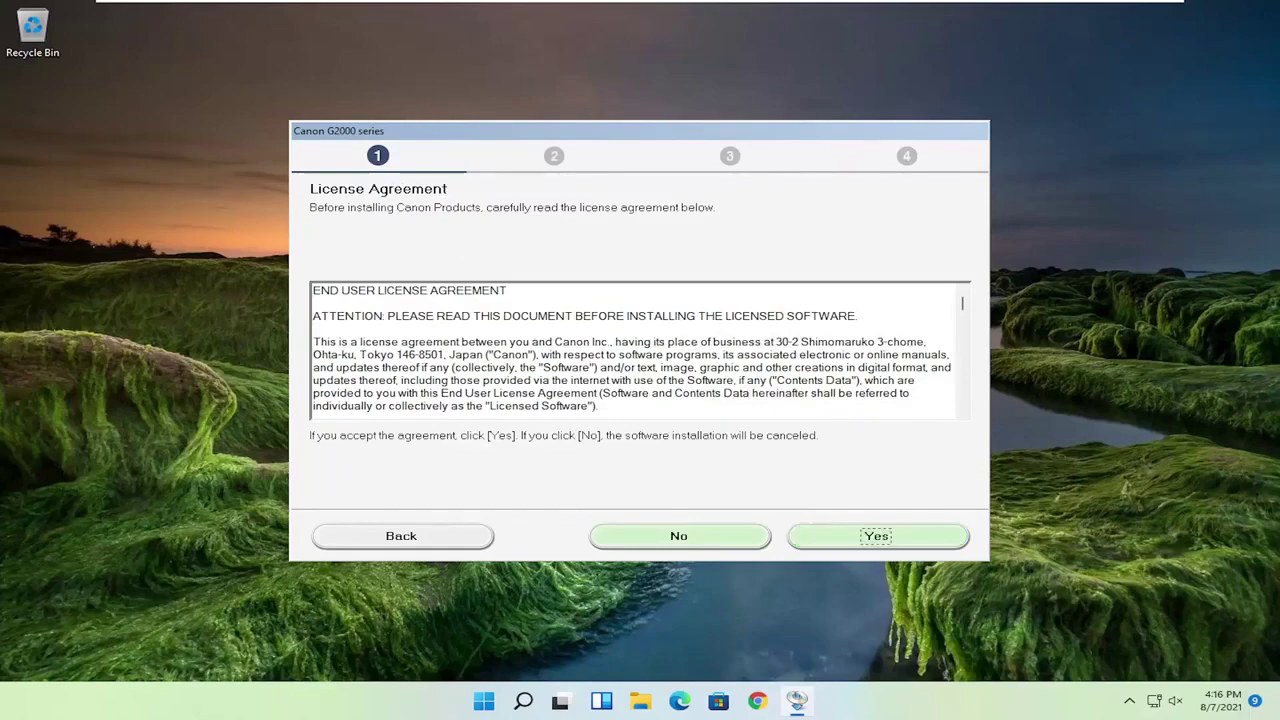
pyautogui.click(864, 537)
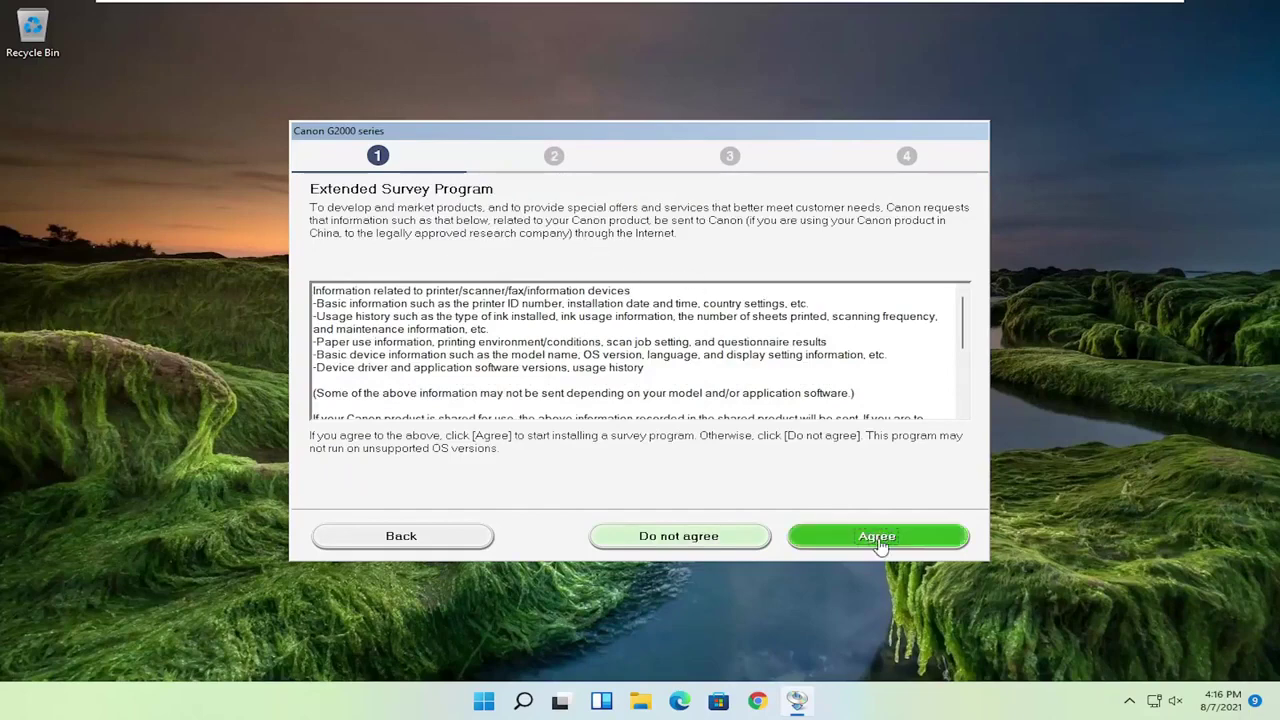
pyautogui.click(710, 550)
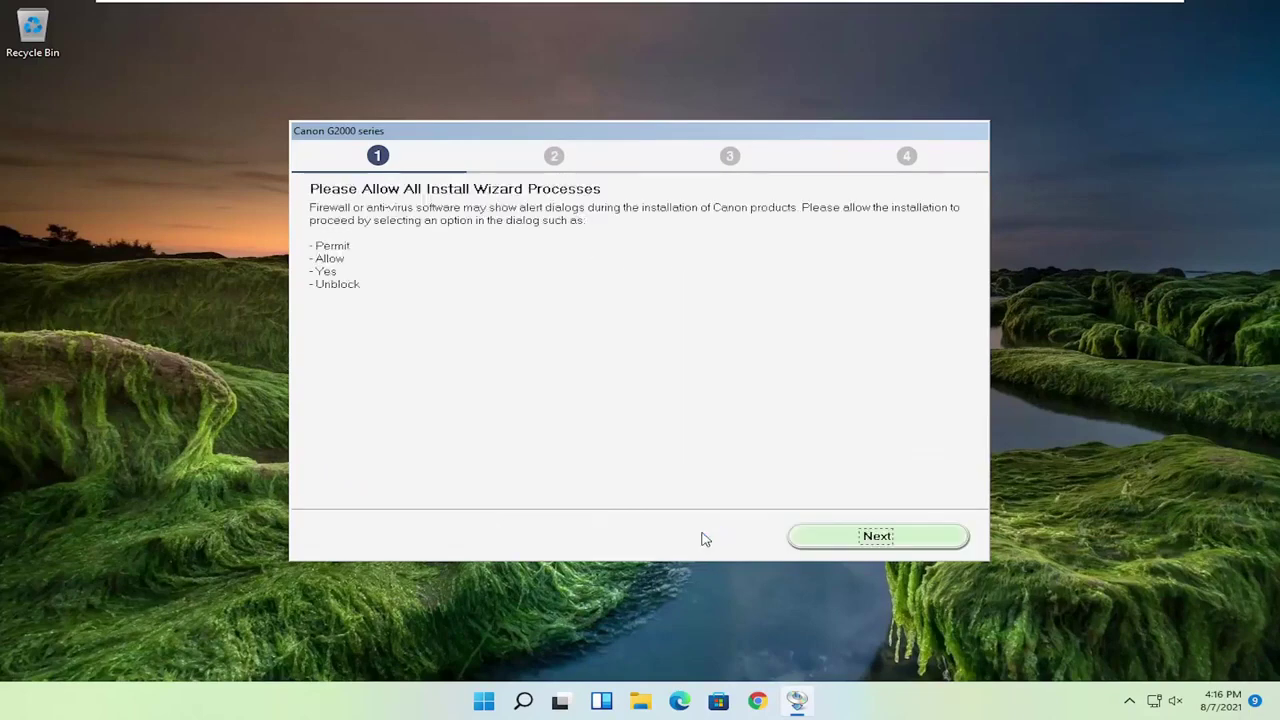
pyautogui.click(877, 550)
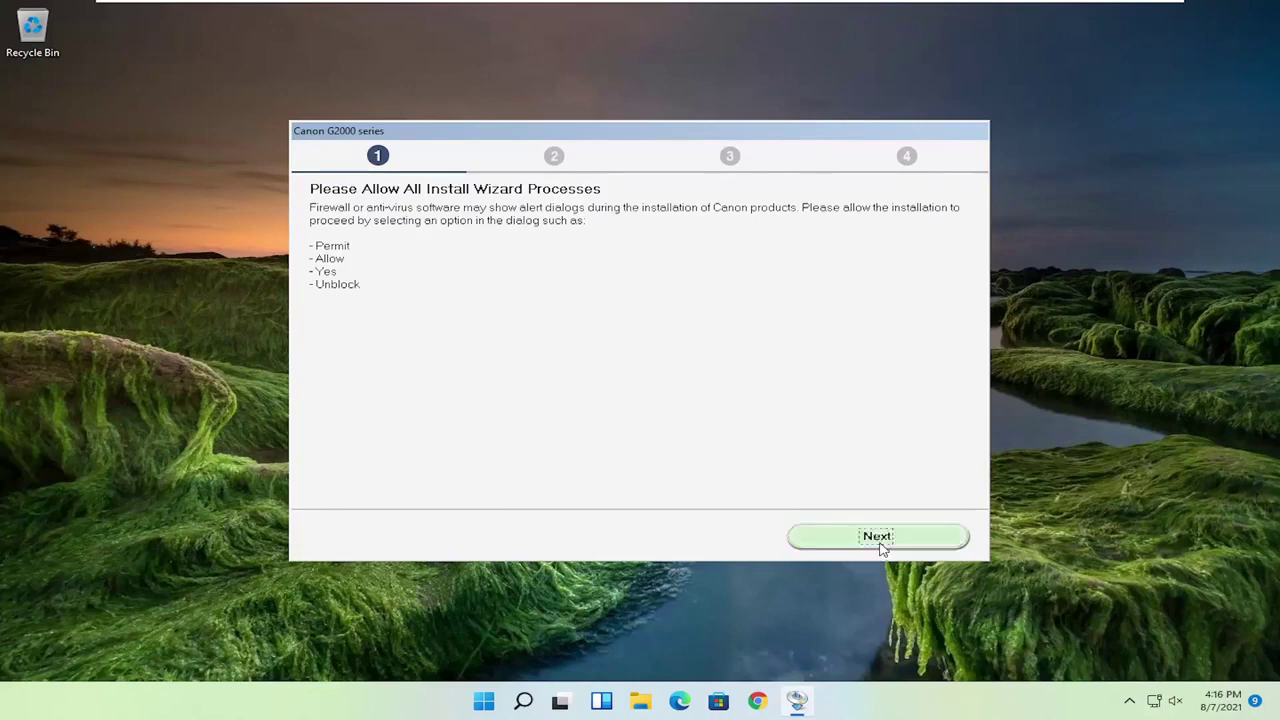